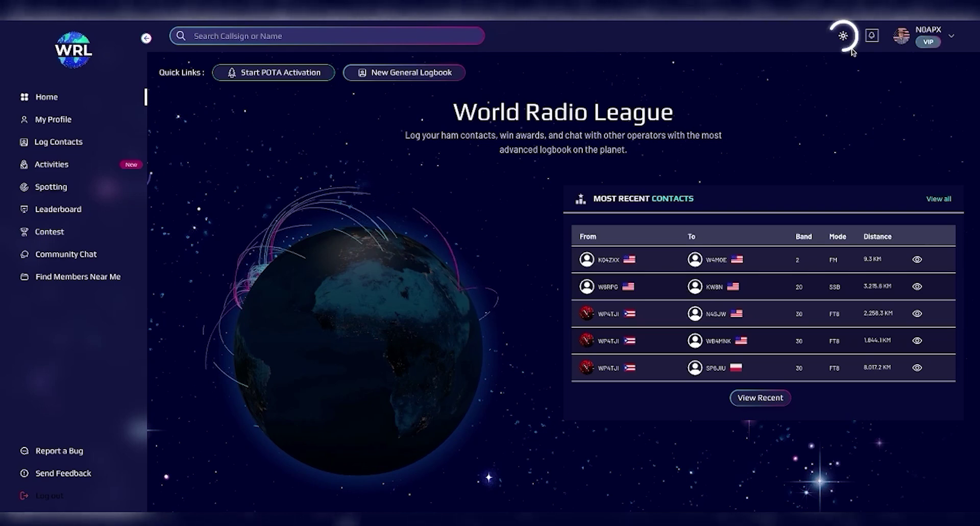
Switch the site to light mode and open the ARRL 10M Contest Log from the logged contacts.
{"action": "left_click", "coordinate": [843, 35]}
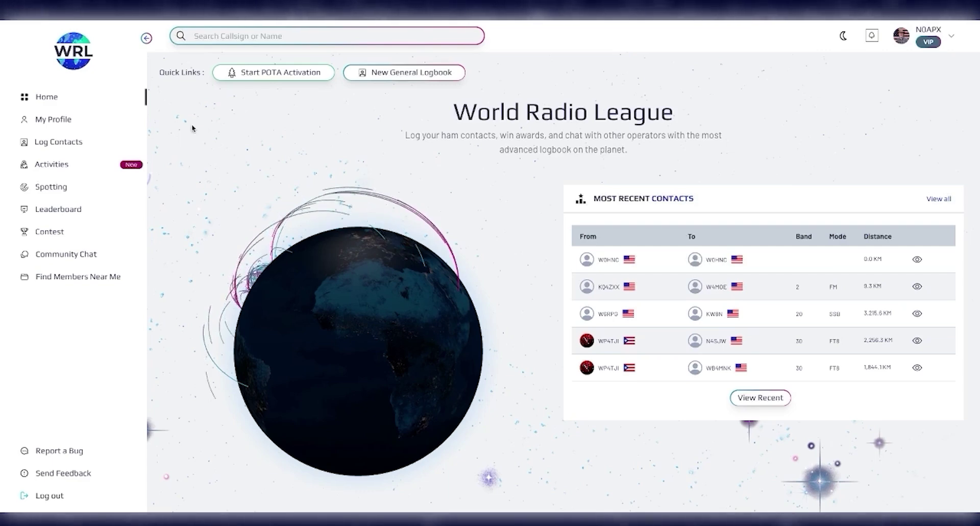
{"action": "left_click", "coordinate": [39, 148]}
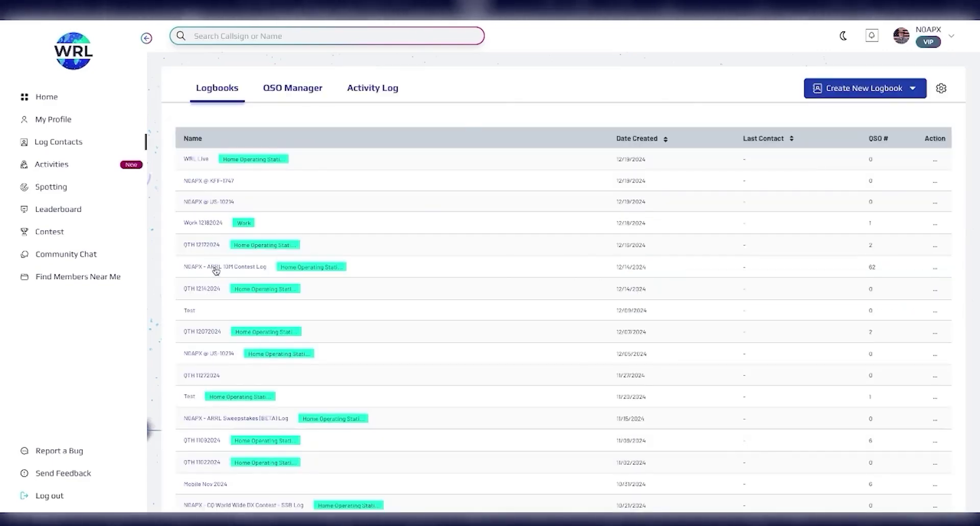
{"action": "left_click", "coordinate": [247, 268]}
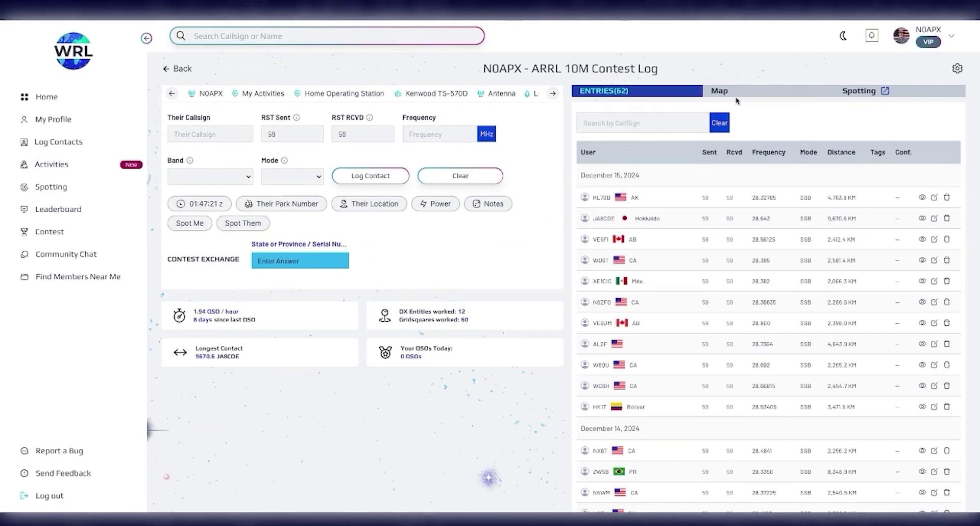
Display the contest log's contacts on the map and set the number of contacts shown to 100.
{"action": "left_click", "coordinate": [738, 95]}
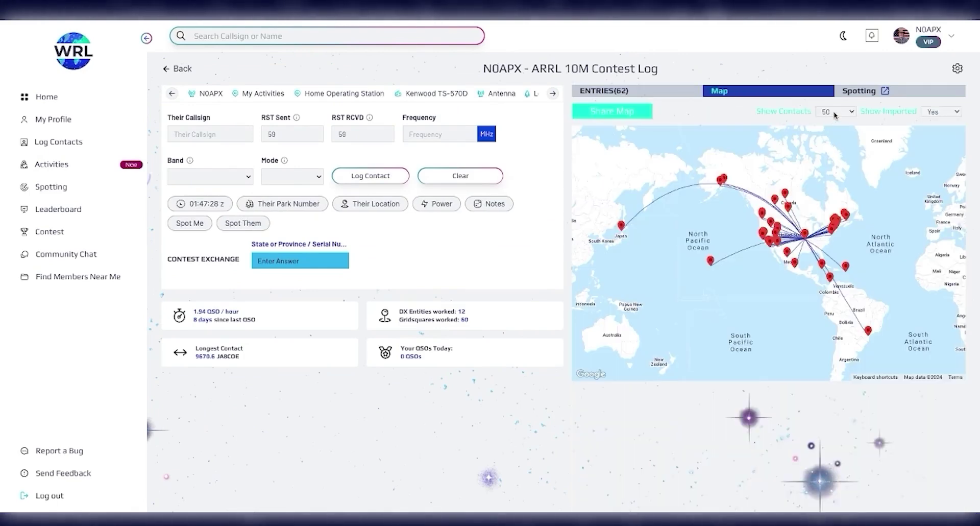
{"action": "left_click", "coordinate": [835, 116]}
{"action": "left_click", "coordinate": [835, 127]}
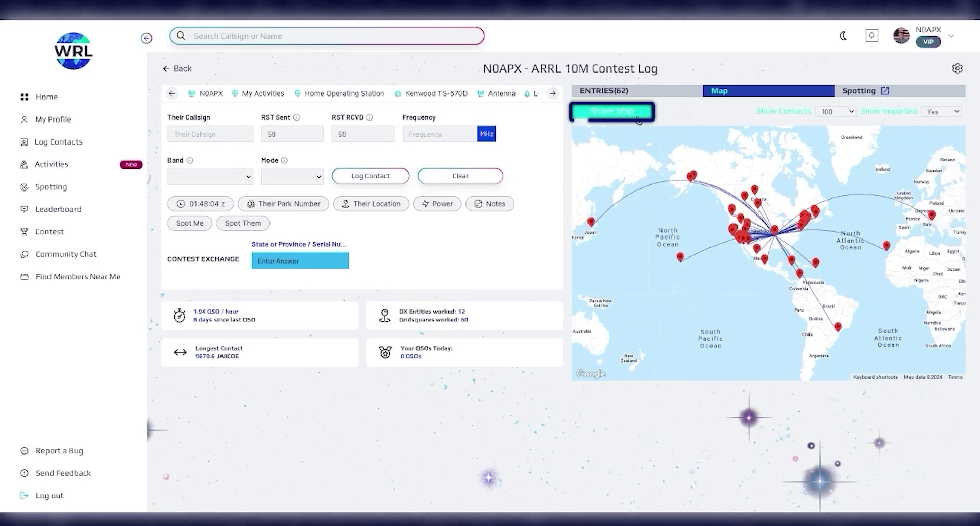
Generate the contest log's shareable map, examine its statistics, mode legend and sharing options, and close it.
{"action": "left_click", "coordinate": [612, 112]}
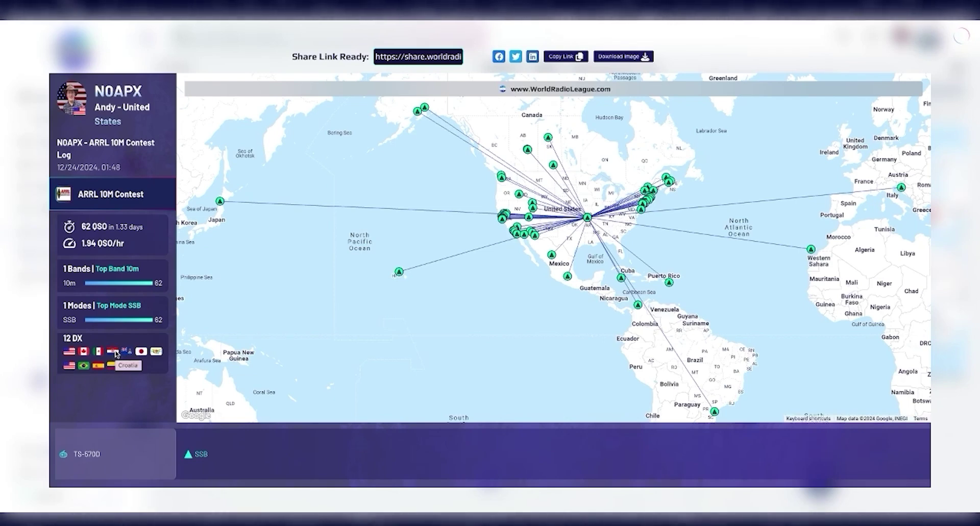
{"action": "left_click", "coordinate": [64, 458]}
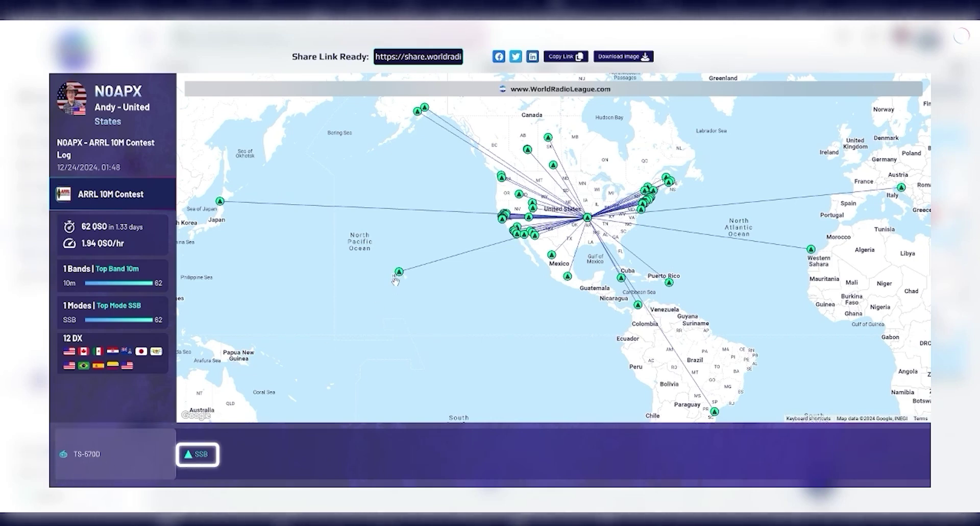
{"action": "mouse_move", "coordinate": [400, 274]}
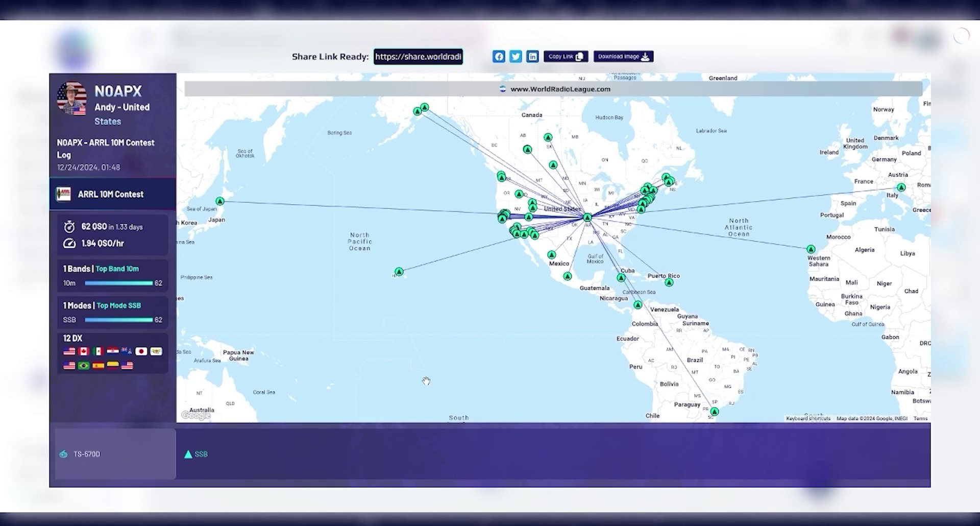
{"action": "left_click", "coordinate": [568, 57]}
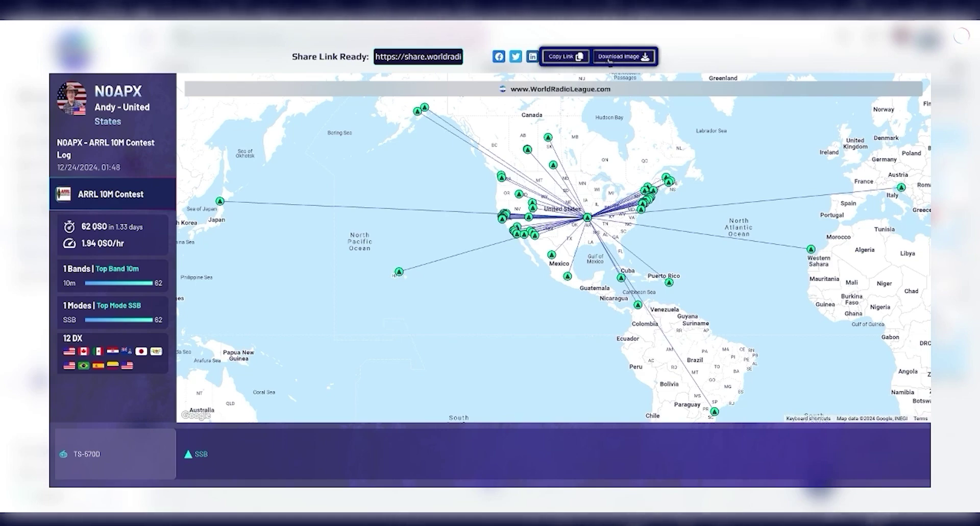
{"action": "left_click", "coordinate": [700, 50]}
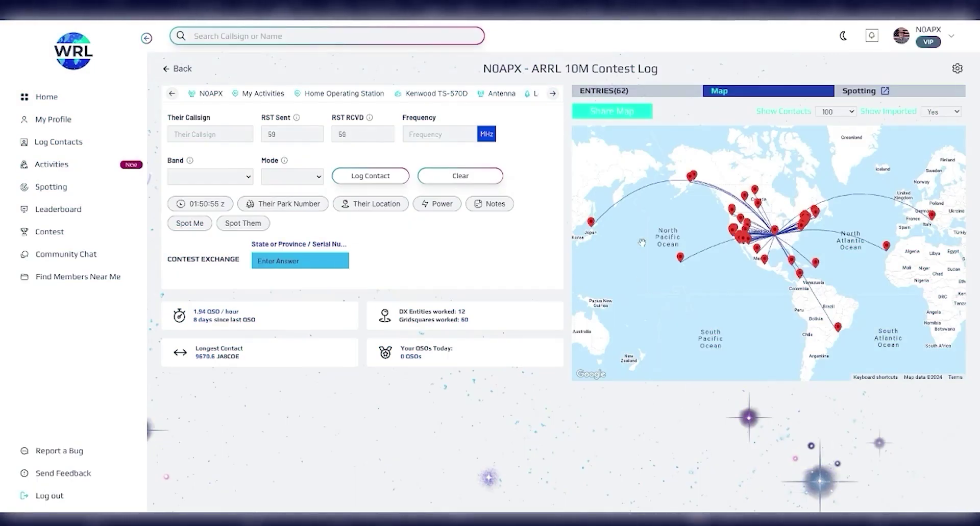
Look through the contest log's entries list and its contact map.
{"action": "left_click", "coordinate": [645, 94]}
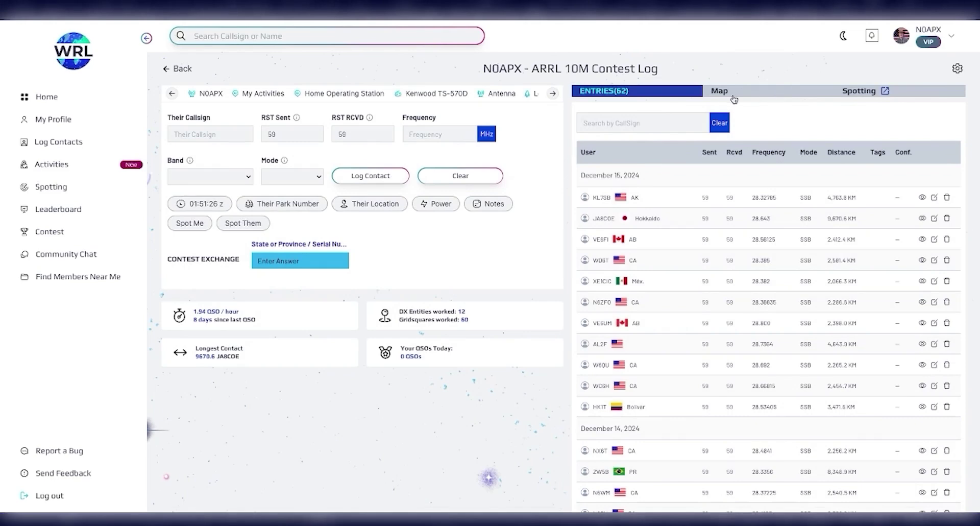
{"action": "left_click", "coordinate": [694, 92]}
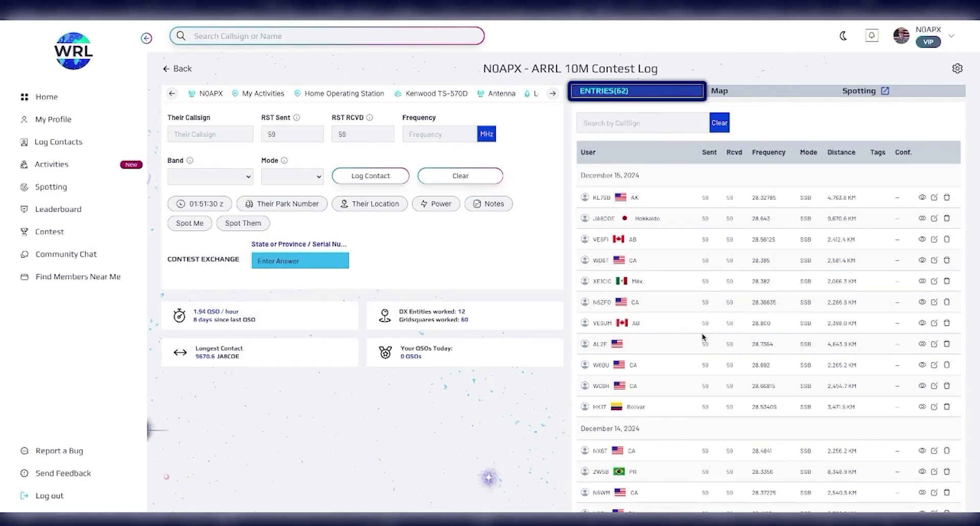
{"action": "left_click", "coordinate": [763, 92]}
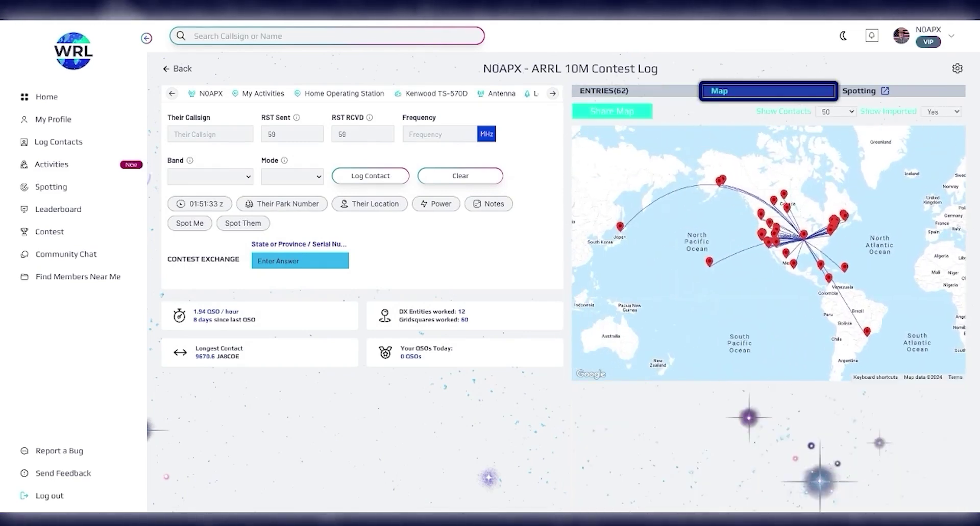
View the logbook's live spots on a map and in a grid, finishing in the table view.
{"action": "left_click", "coordinate": [858, 92]}
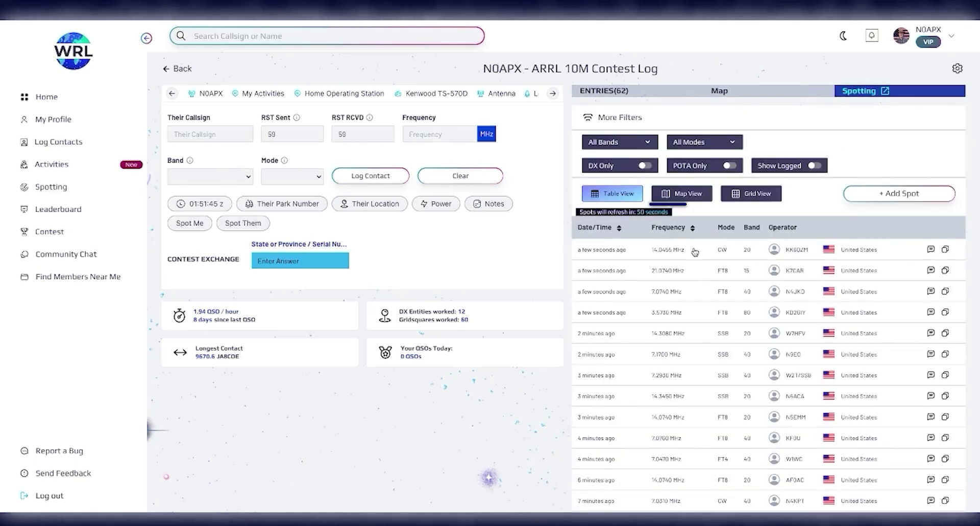
{"action": "left_click", "coordinate": [682, 194]}
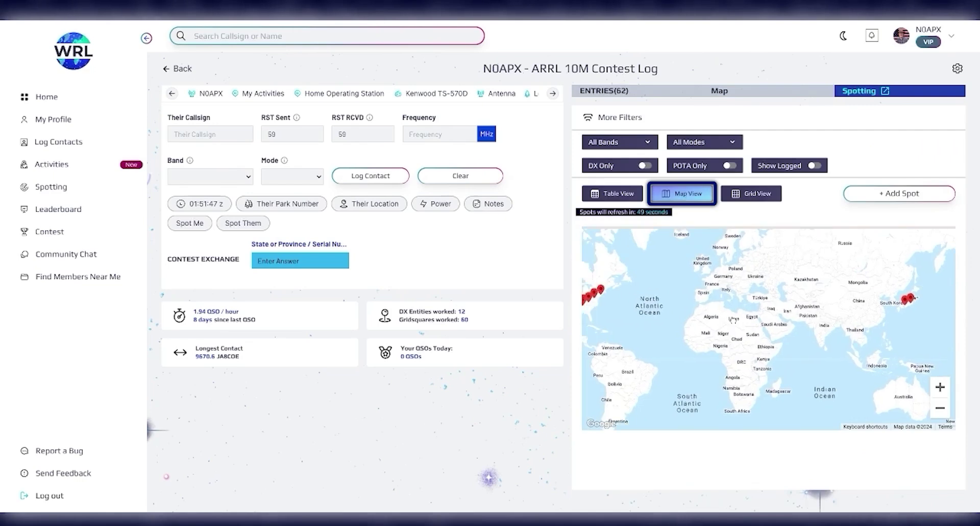
{"action": "scroll", "coordinate": [723, 342], "scroll_direction": "up", "scroll_amount": 1}
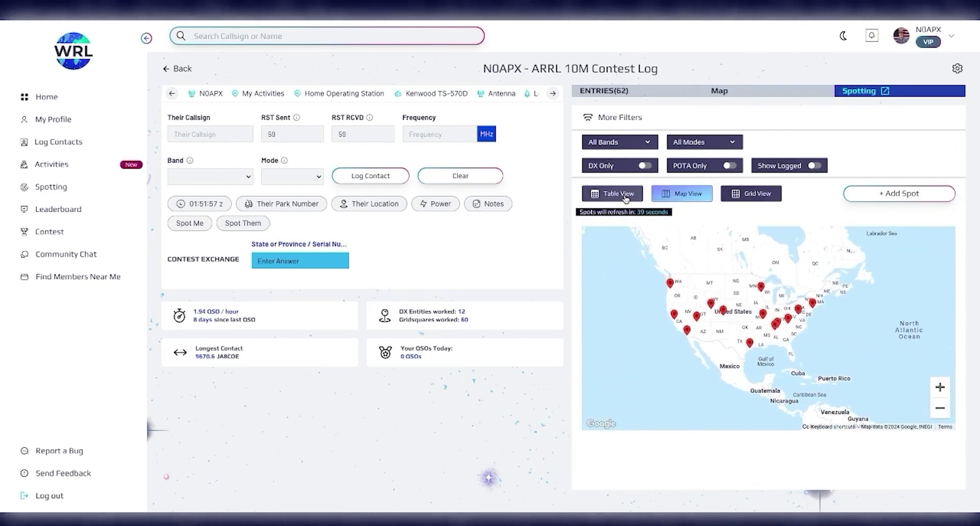
{"action": "left_click", "coordinate": [624, 196]}
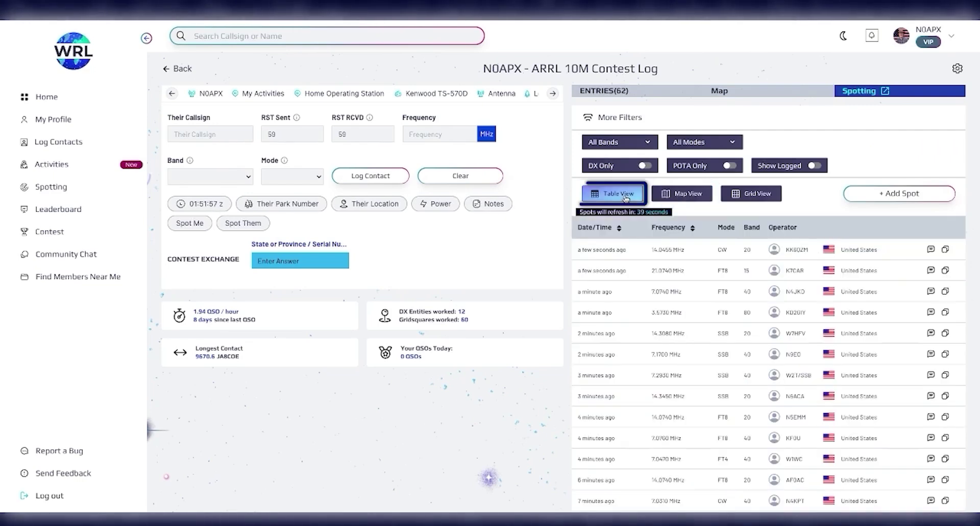
{"action": "left_click", "coordinate": [746, 197]}
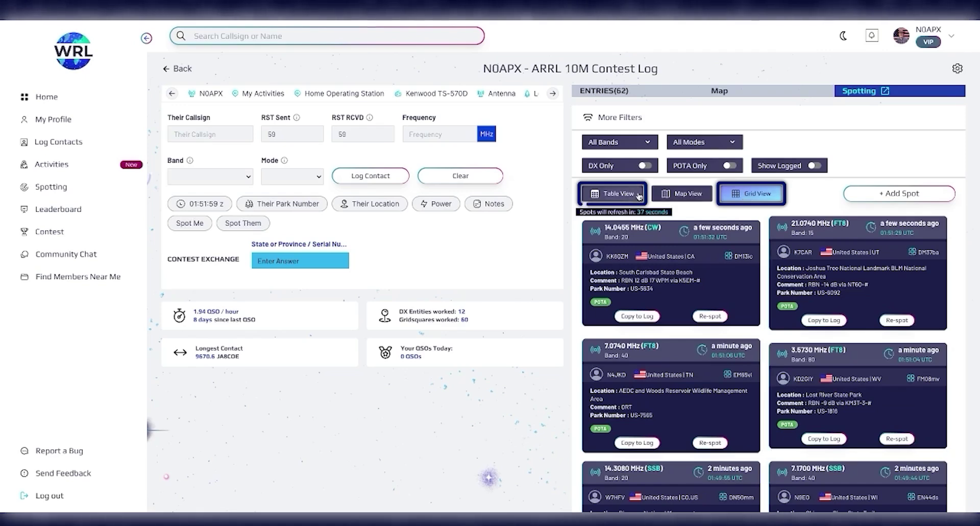
{"action": "left_click", "coordinate": [615, 194]}
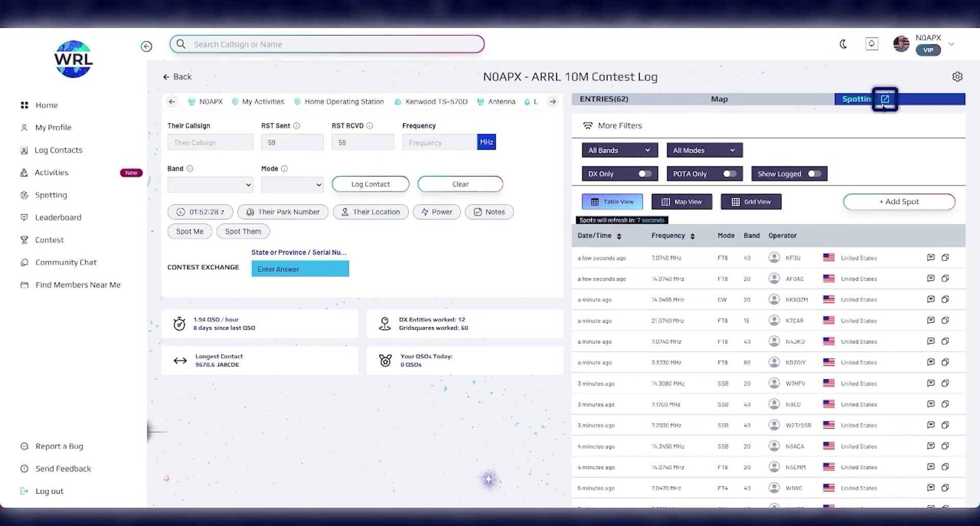
Pop the spotting list out into its own window, enlarge it and move it off the logbook page.
{"action": "left_click", "coordinate": [885, 100]}
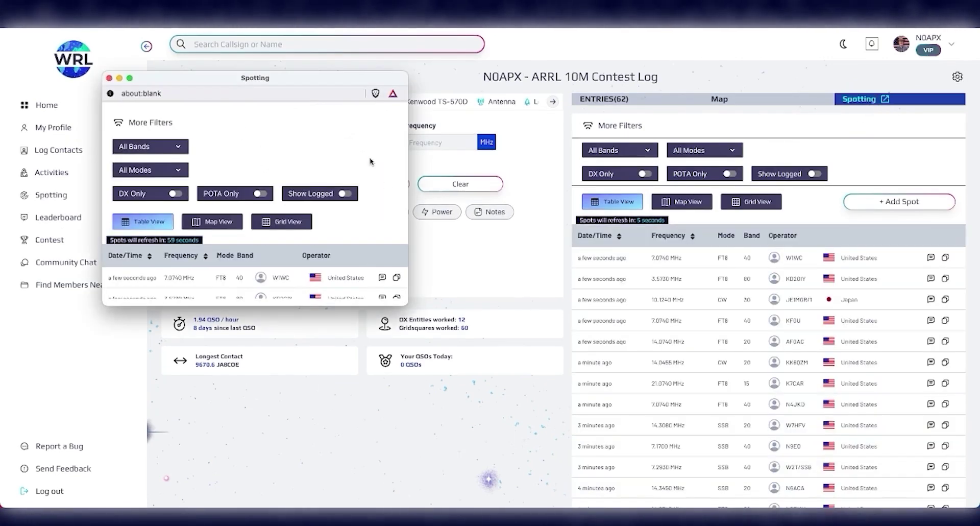
{"action": "left_click_drag", "start_coordinate": [401, 303], "coordinate": [498, 467]}
{"action": "left_click_drag", "start_coordinate": [388, 78], "coordinate": [979, 87]}
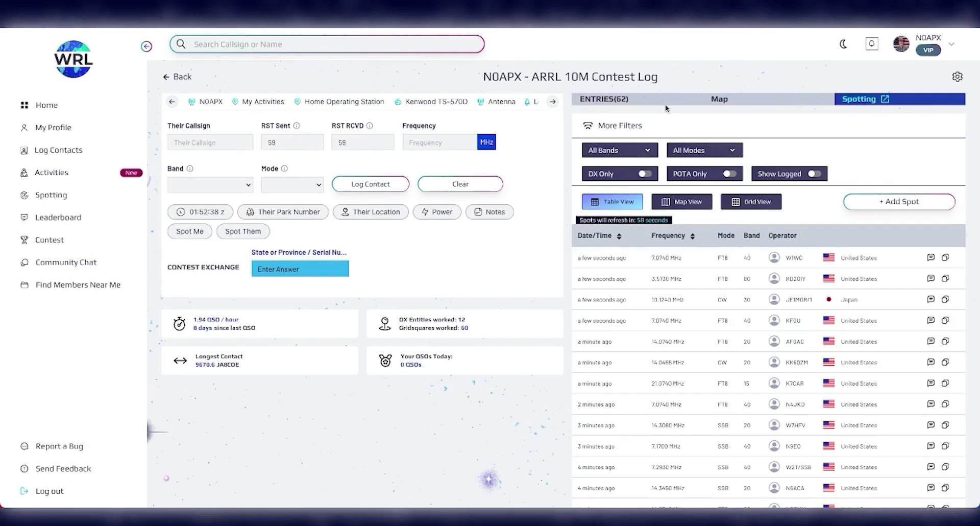
Look through the logbook's own spotting and map views, finishing on the entries list.
{"action": "left_click", "coordinate": [666, 107]}
{"action": "left_click", "coordinate": [866, 100]}
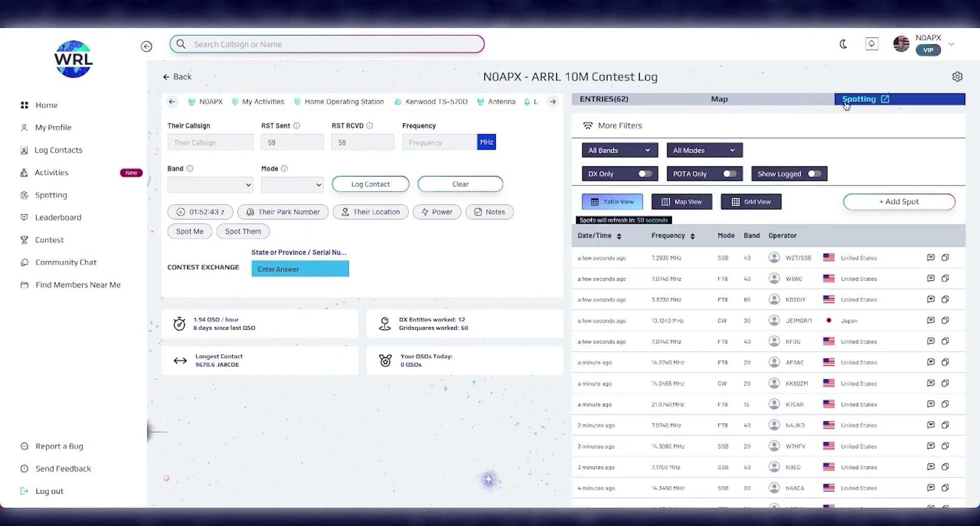
{"action": "left_click", "coordinate": [725, 101]}
{"action": "left_click", "coordinate": [671, 102]}
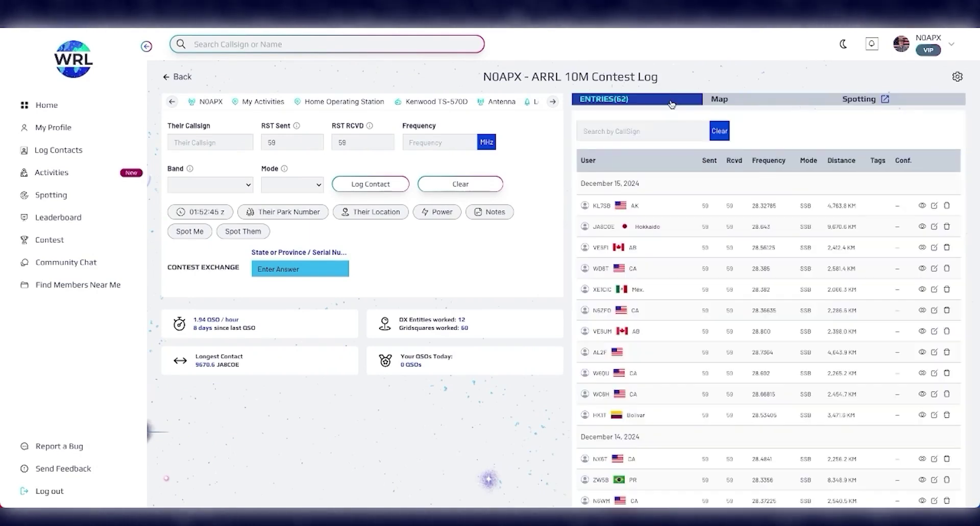
Bring up the separate spotting window again, place it over the logbook and widen it until the filters fit one row.
{"action": "left_click", "coordinate": [885, 99]}
{"action": "left_click_drag", "start_coordinate": [614, 48], "coordinate": [352, 67]}
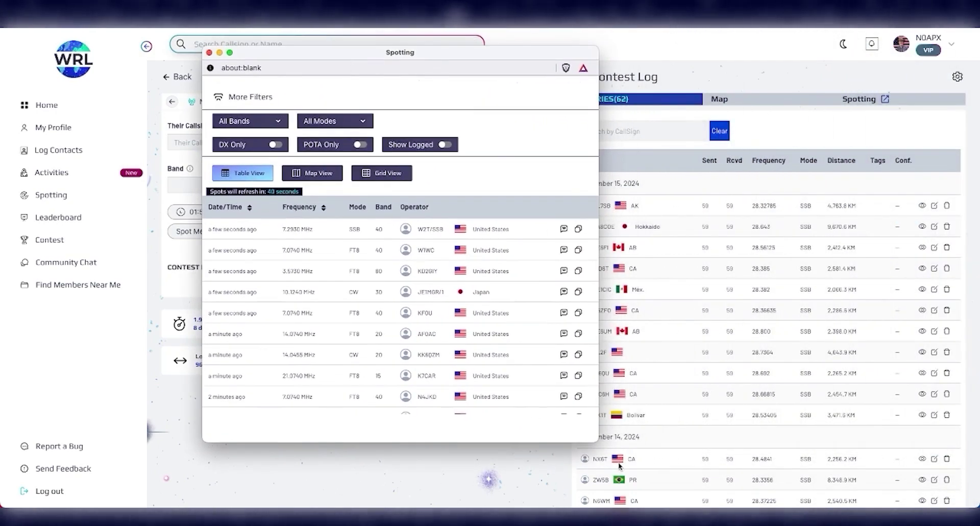
{"action": "left_click_drag", "start_coordinate": [598, 442], "coordinate": [719, 487]}
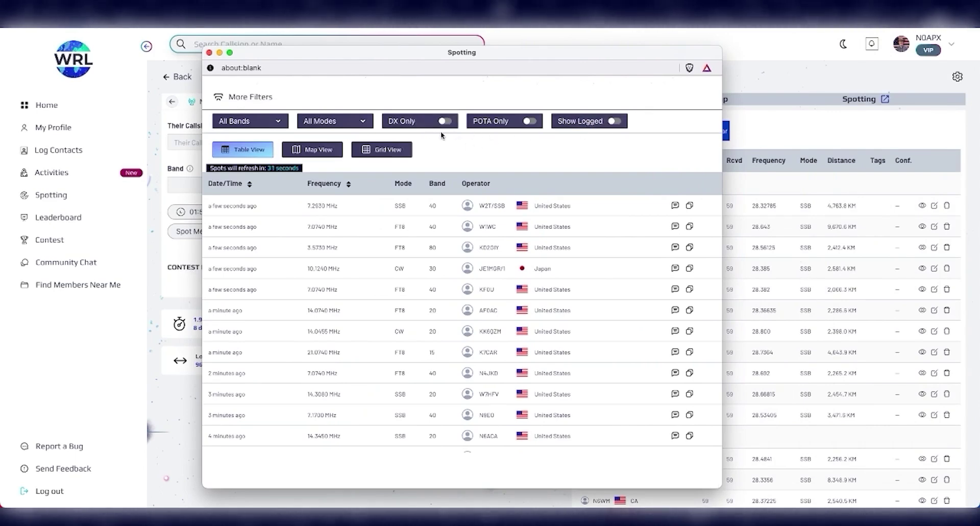
Shrink the spotting window to uncover the contact form and copy the 14.0740 MHz FT8 spot to the log.
{"action": "left_click", "coordinate": [256, 101]}
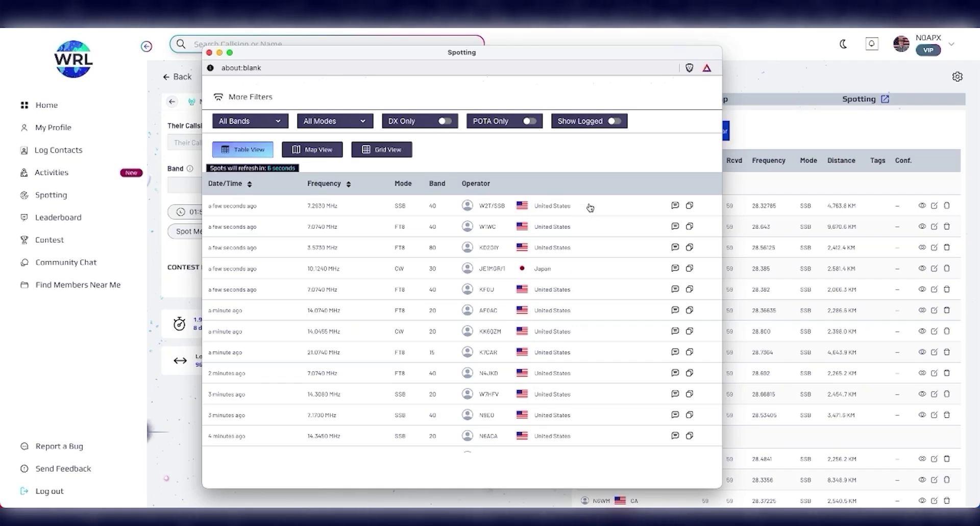
{"action": "left_click", "coordinate": [675, 206]}
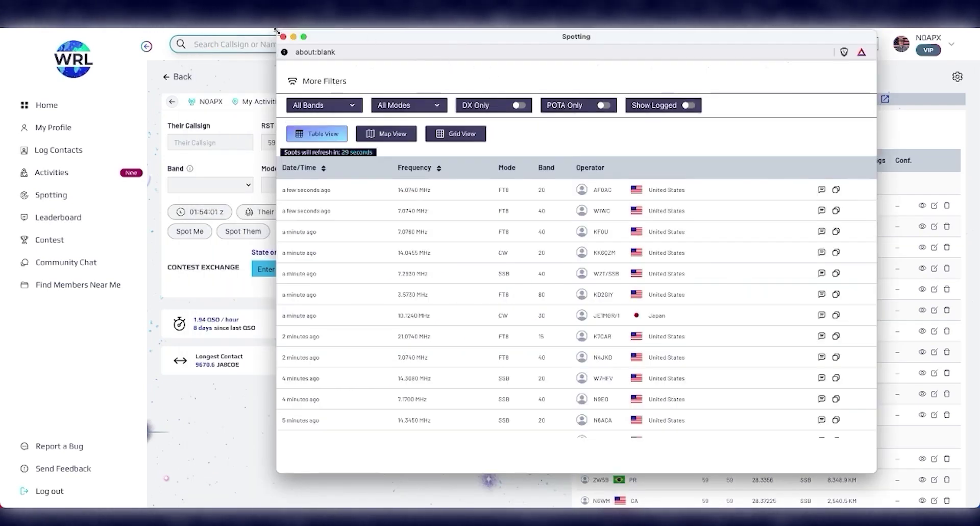
{"action": "left_click_drag", "start_coordinate": [275, 30], "coordinate": [588, 127]}
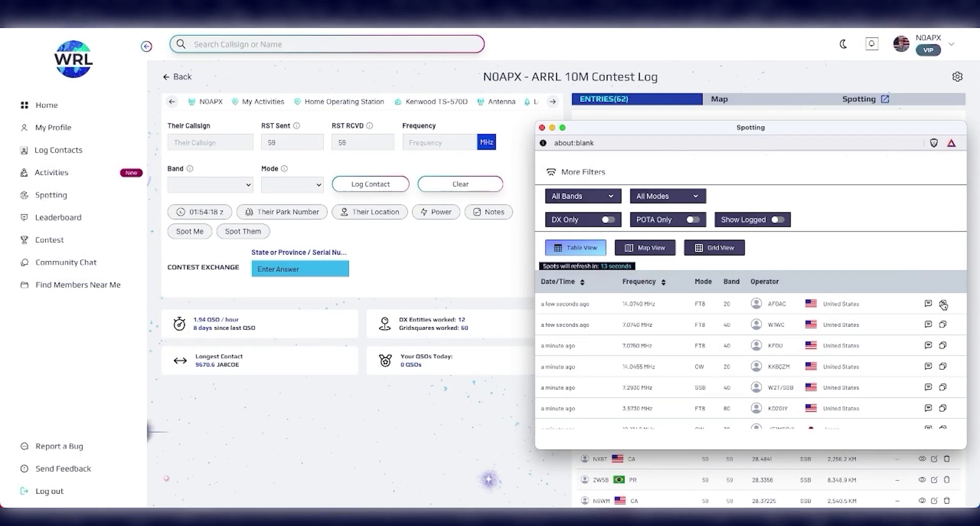
{"action": "left_click", "coordinate": [943, 305]}
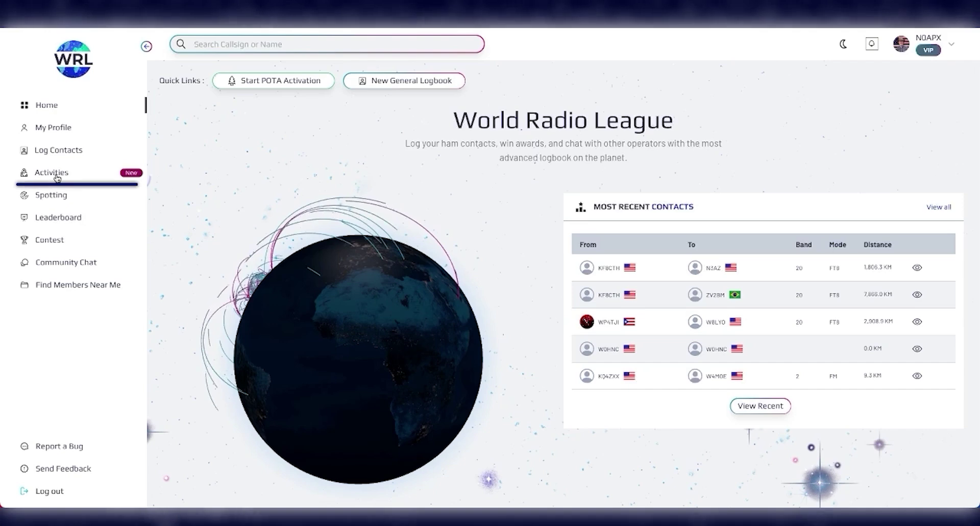
Create a logbook for the POTA site US-10214 Niangua near Sampson from the activity sites map.
{"action": "left_click", "coordinate": [57, 177]}
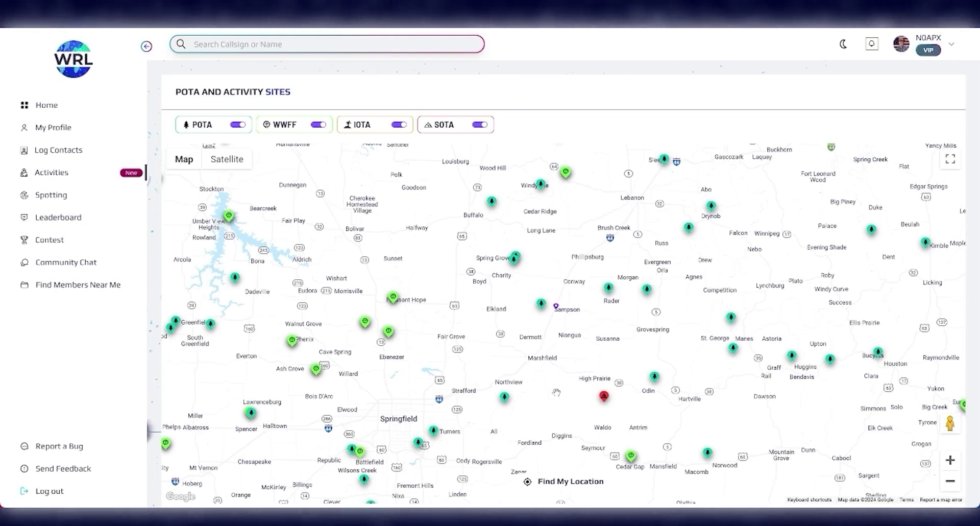
{"action": "scroll", "coordinate": [536, 296], "scroll_direction": "up", "scroll_amount": 2}
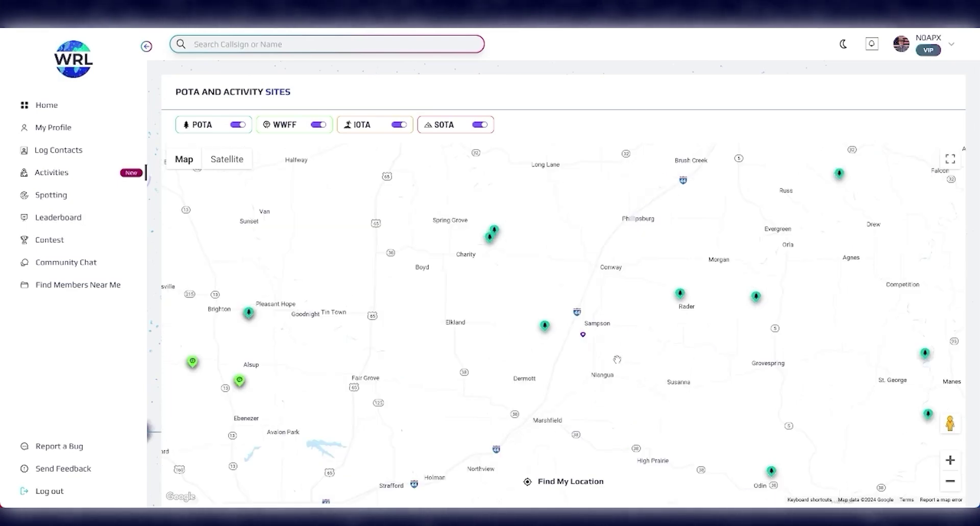
{"action": "left_click", "coordinate": [542, 332]}
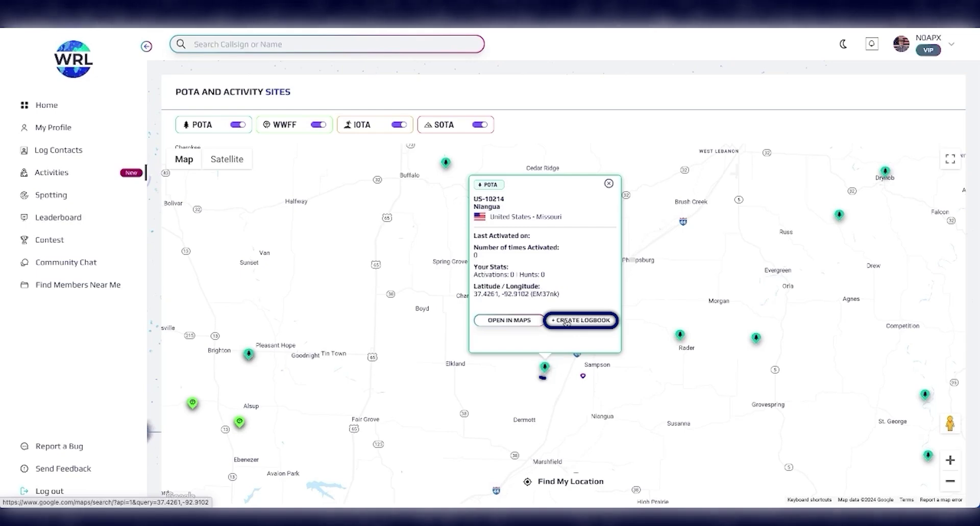
{"action": "left_click", "coordinate": [571, 320]}
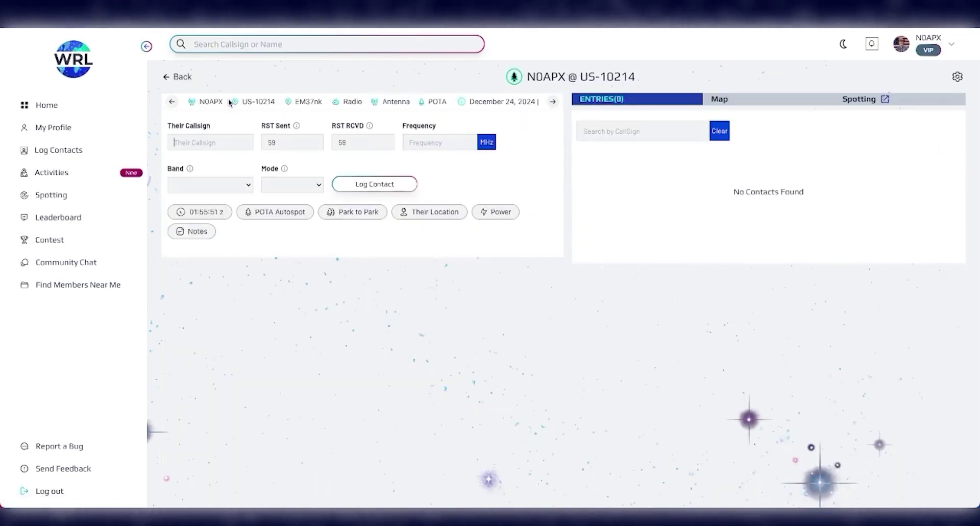
Start a new logbook from the logbooks list and add the POTA activity with park US-10214.
{"action": "left_click", "coordinate": [83, 154]}
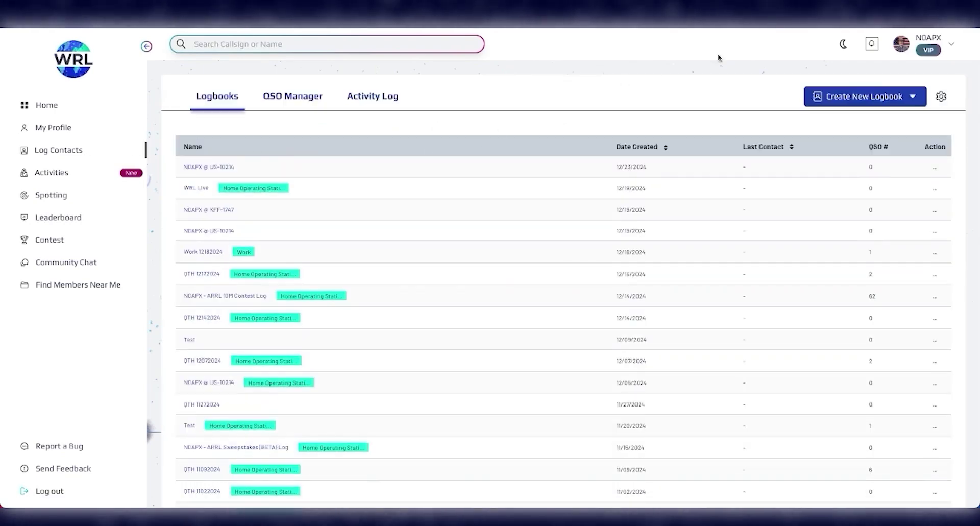
{"action": "left_click", "coordinate": [878, 100]}
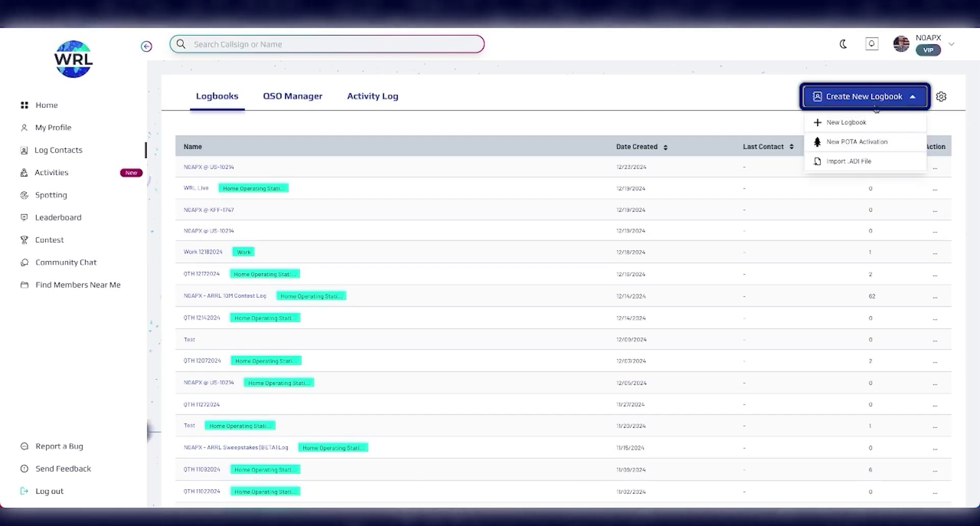
{"action": "left_click", "coordinate": [845, 123]}
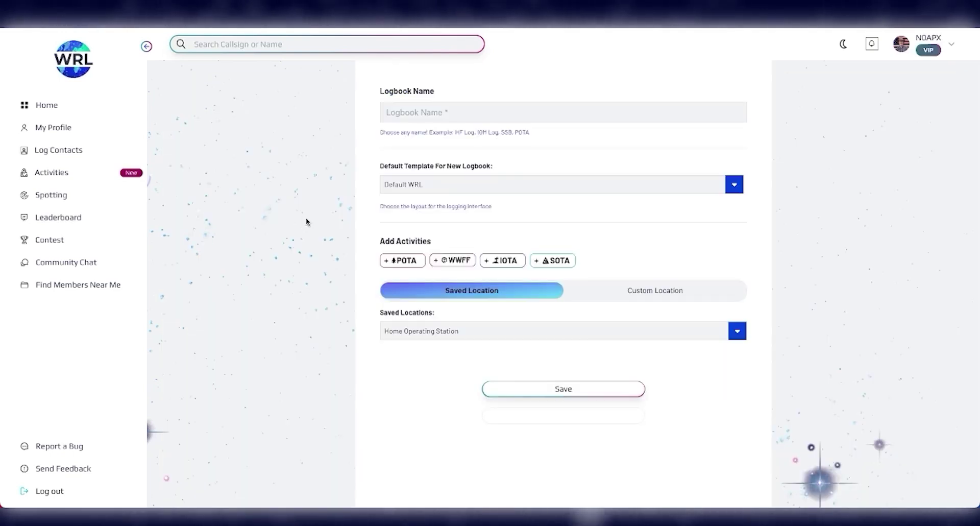
{"action": "left_click", "coordinate": [408, 261]}
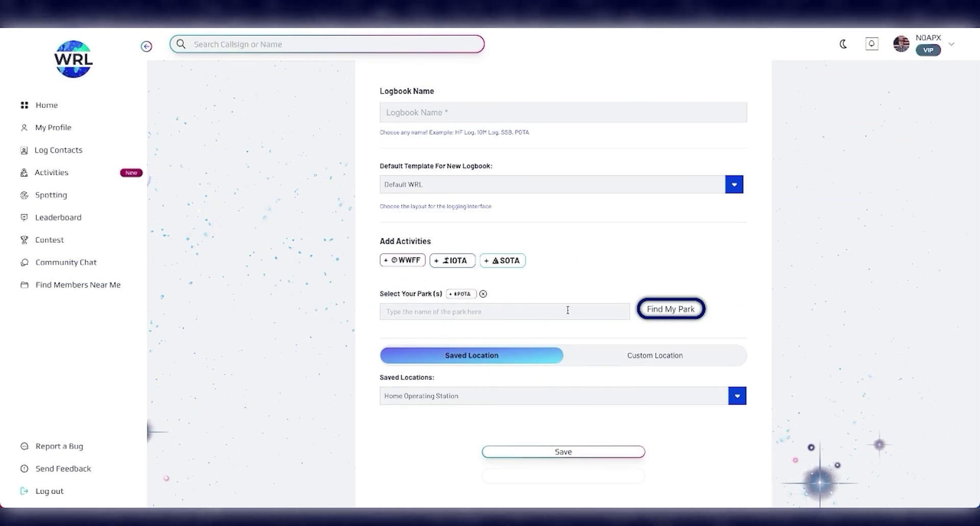
{"action": "left_click", "coordinate": [546, 308]}
{"action": "left_click", "coordinate": [454, 329]}
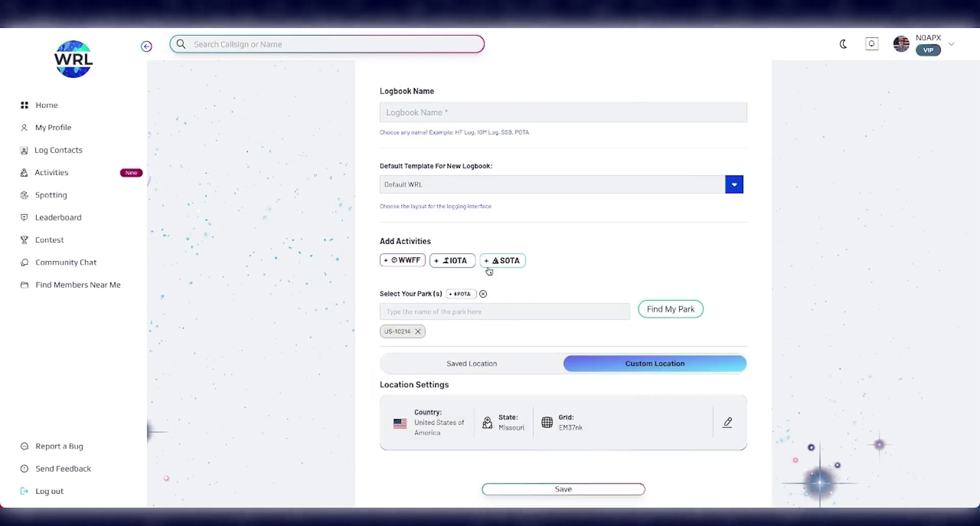
Add WWFF site KFF-1747 and SOTA summit W0M/ES-001 to the new logbook and save it.
{"action": "left_click", "coordinate": [406, 261]}
{"action": "left_click", "coordinate": [684, 376]}
{"action": "left_click", "coordinate": [514, 400]}
{"action": "left_click", "coordinate": [455, 264]}
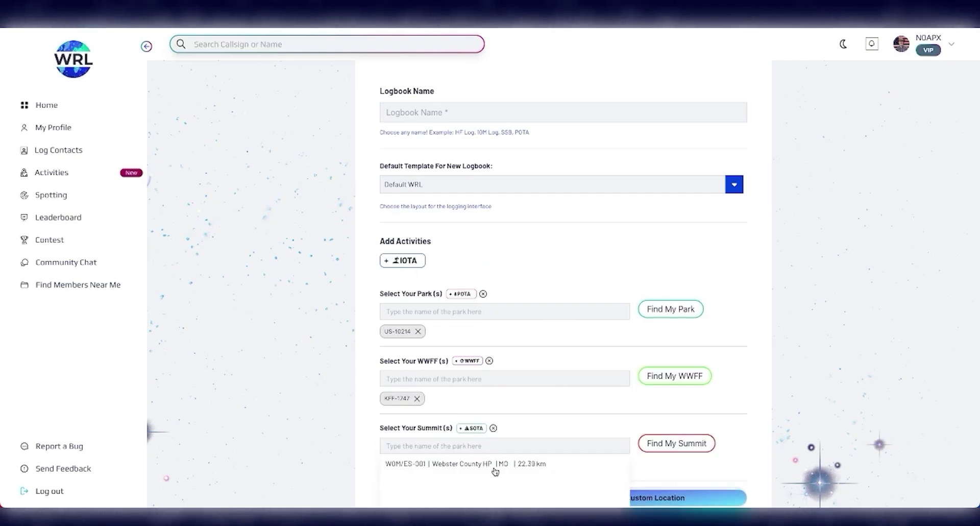
{"action": "left_click", "coordinate": [494, 465]}
{"action": "scroll", "coordinate": [656, 400], "scroll_direction": "down", "scroll_amount": 2}
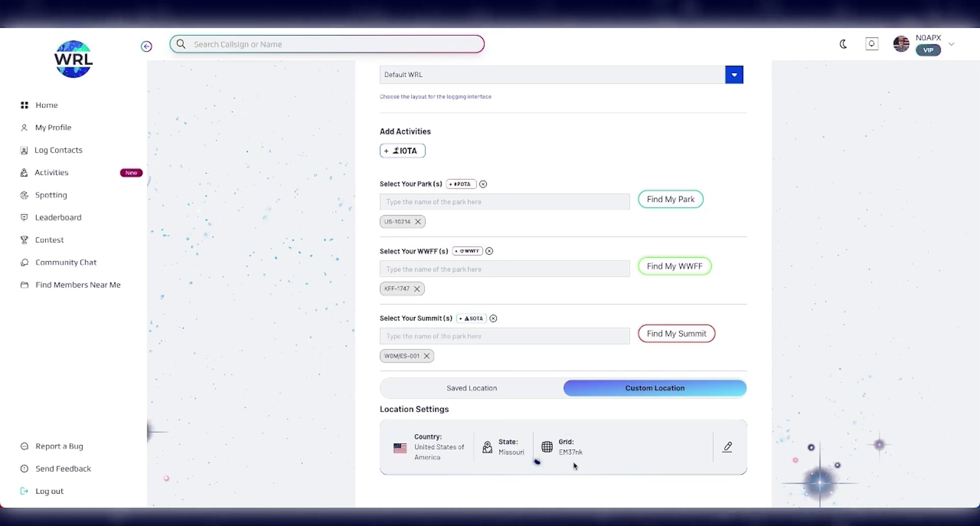
{"action": "scroll", "coordinate": [599, 466], "scroll_direction": "down", "scroll_amount": 1}
{"action": "left_click", "coordinate": [587, 476]}
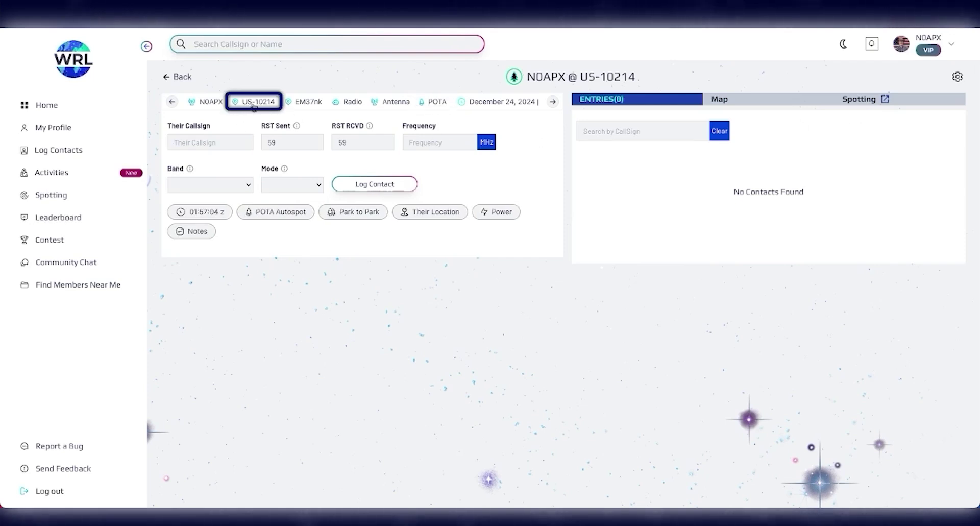
Check the activity sites assigned to the new logbook and export its full log as ADIF from the logbook settings.
{"action": "left_click", "coordinate": [253, 104]}
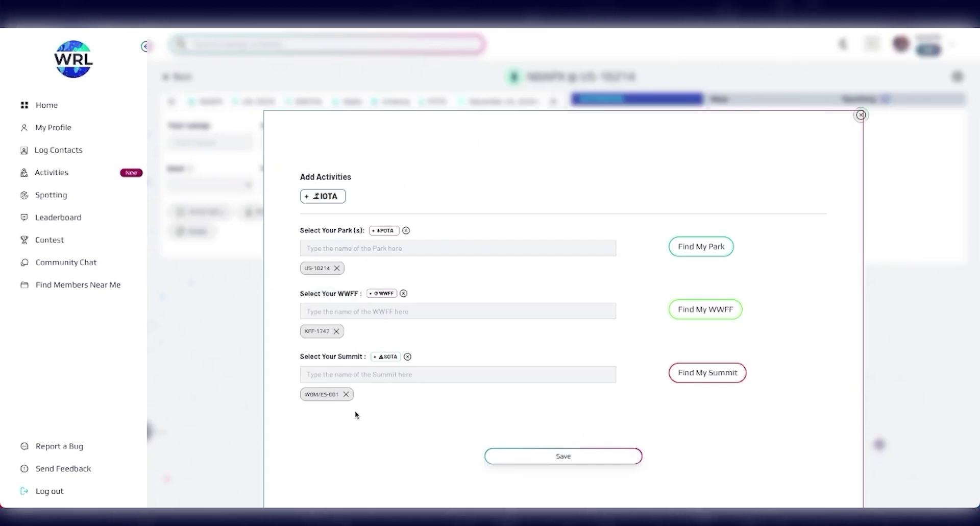
{"action": "left_click", "coordinate": [860, 117]}
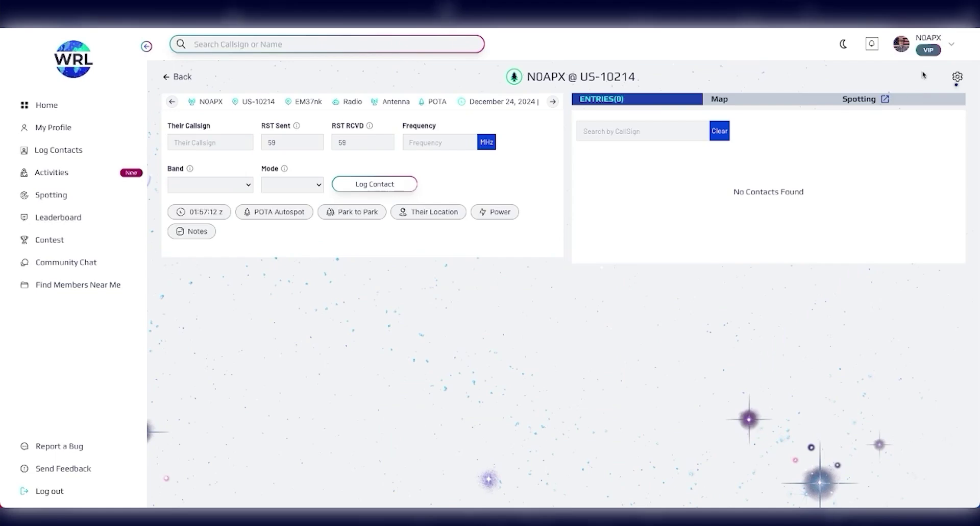
{"action": "left_click", "coordinate": [957, 77]}
{"action": "left_click", "coordinate": [797, 147]}
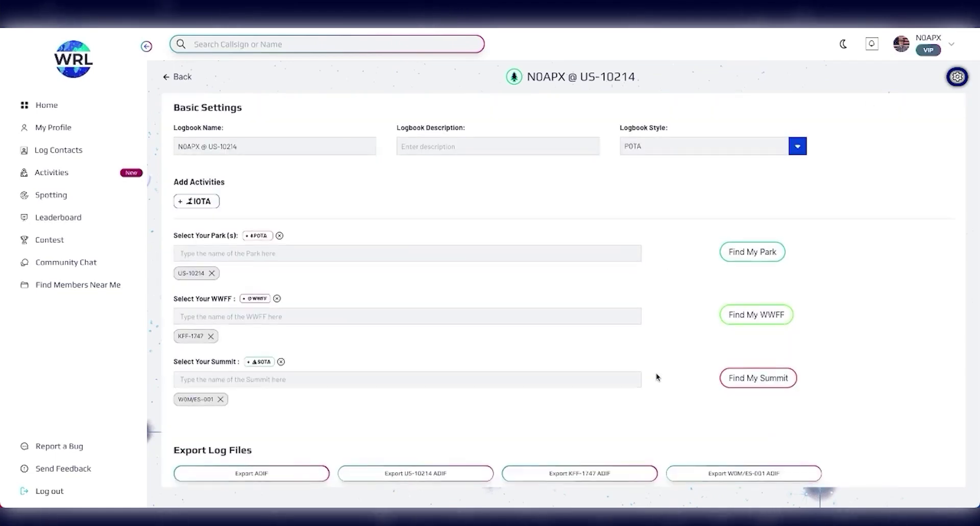
{"action": "scroll", "coordinate": [656, 376], "scroll_direction": "down", "scroll_amount": 1}
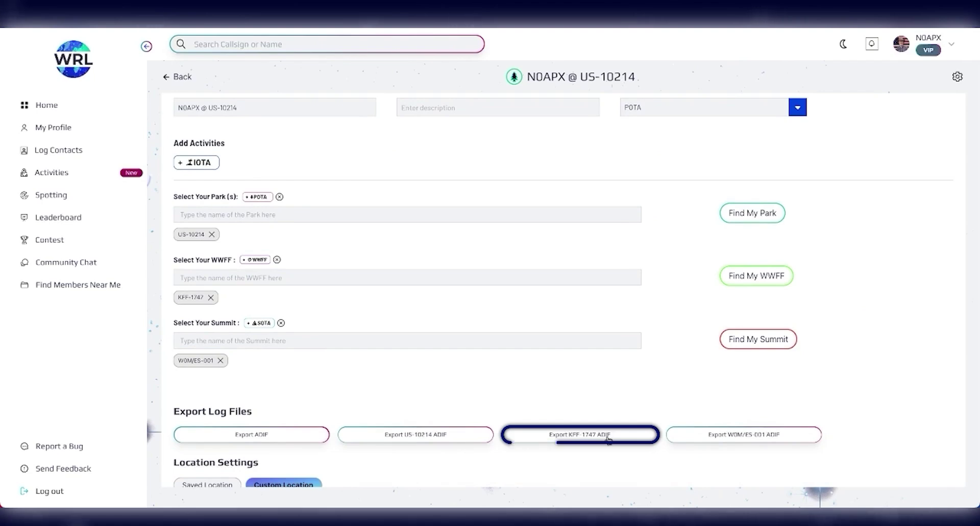
{"action": "scroll", "coordinate": [842, 416], "scroll_direction": "down", "scroll_amount": 1}
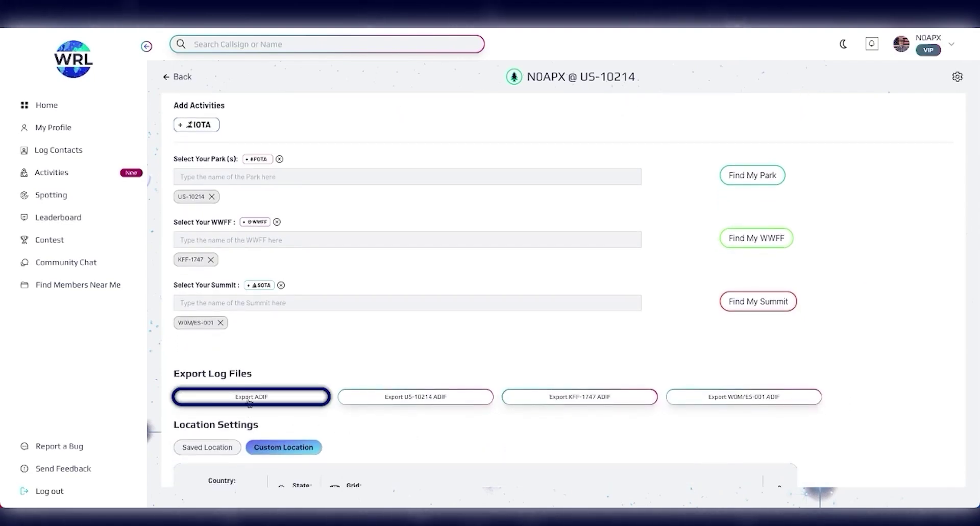
{"action": "left_click", "coordinate": [249, 401]}
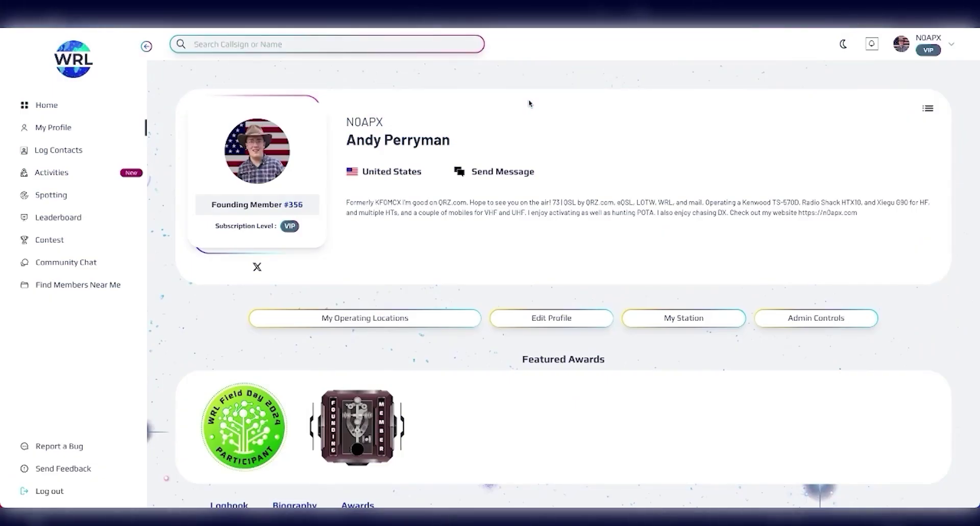
Look over the personal details and short bio in the profile editor and return to the profile page.
{"action": "left_click", "coordinate": [559, 323]}
{"action": "scroll", "coordinate": [507, 260], "scroll_direction": "down", "scroll_amount": 3}
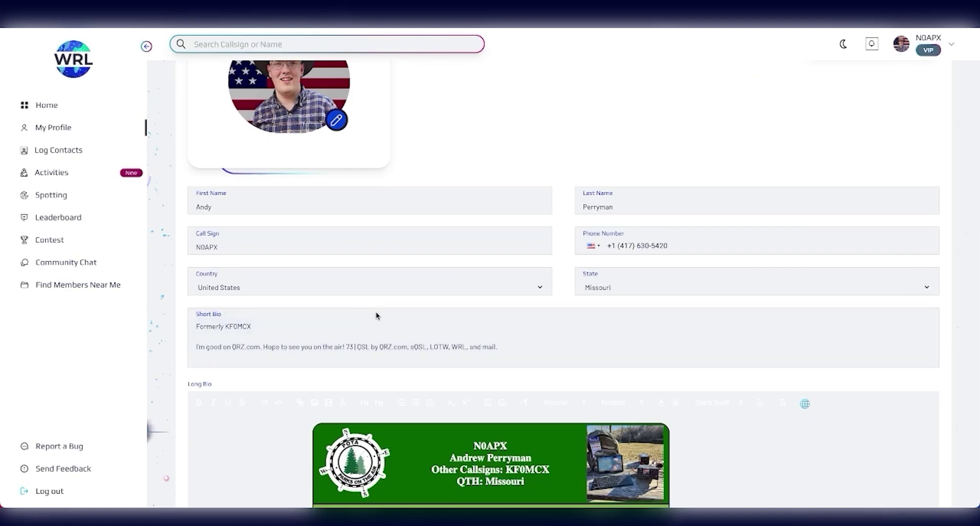
{"action": "scroll", "coordinate": [378, 319], "scroll_direction": "up", "scroll_amount": 3}
{"action": "left_click", "coordinate": [184, 73]}
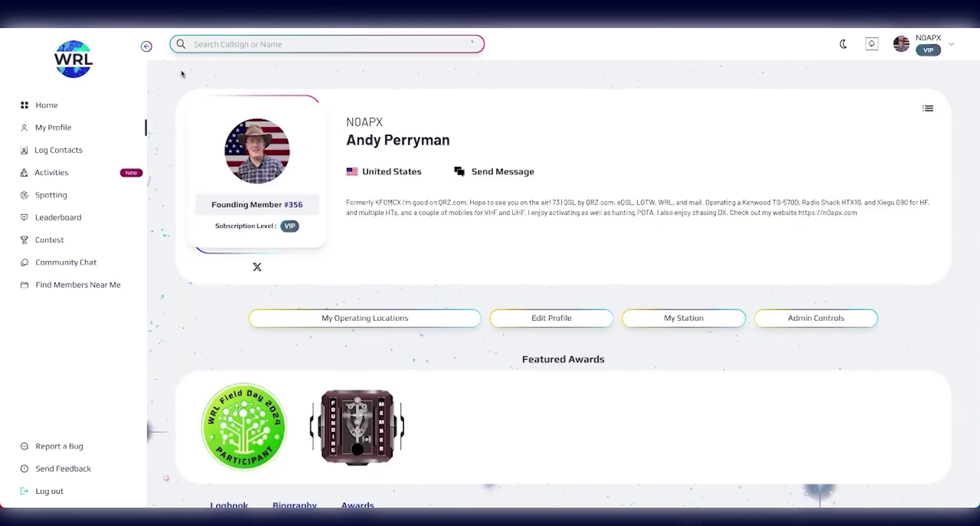
Reopen the profile for editing and examine the long bio with its embedded POTA statistics.
{"action": "left_click", "coordinate": [521, 319]}
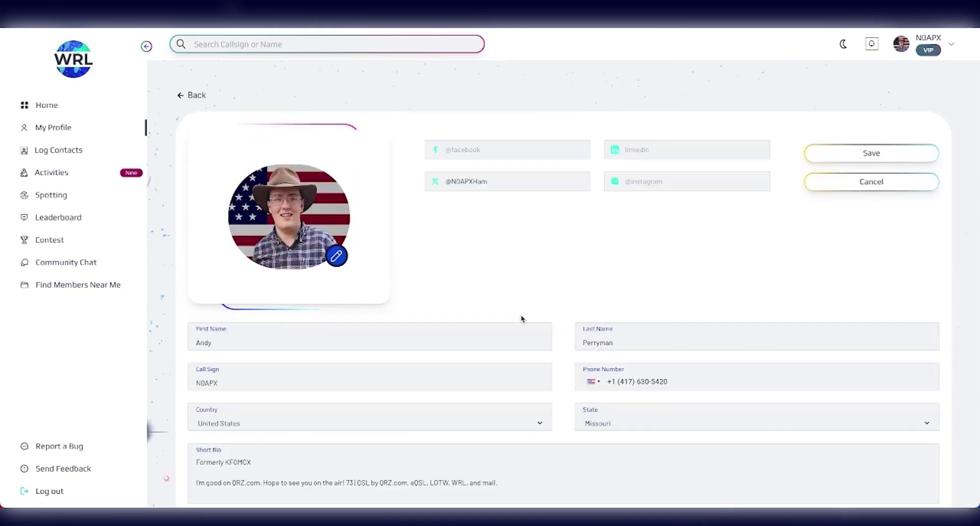
{"action": "scroll", "coordinate": [478, 338], "scroll_direction": "down", "scroll_amount": 5}
{"action": "scroll", "coordinate": [418, 384], "scroll_direction": "down", "scroll_amount": 2}
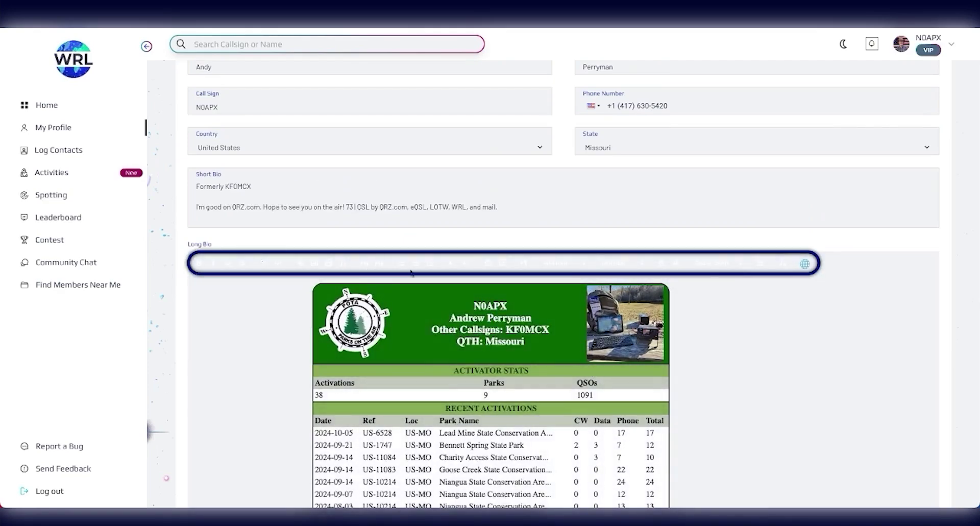
{"action": "scroll", "coordinate": [700, 361], "scroll_direction": "down", "scroll_amount": 5}
{"action": "scroll", "coordinate": [721, 338], "scroll_direction": "down", "scroll_amount": 2}
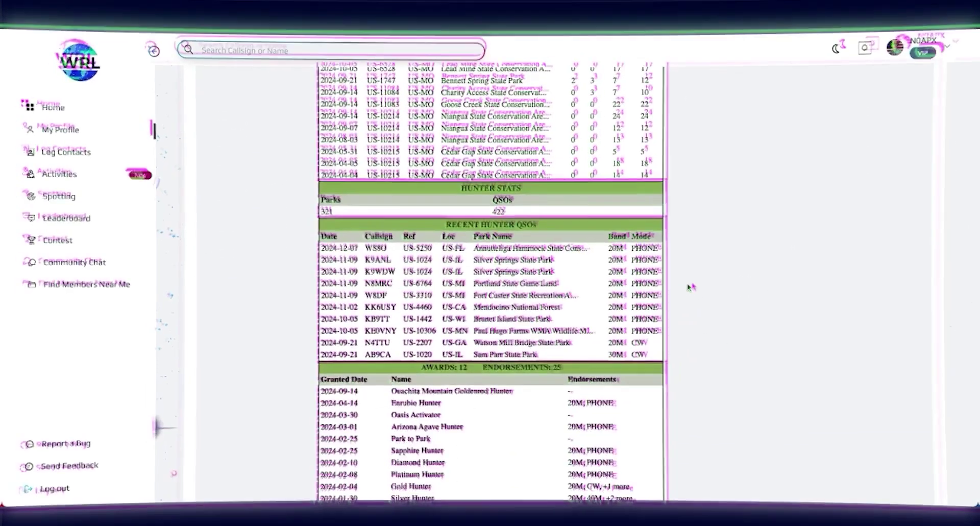